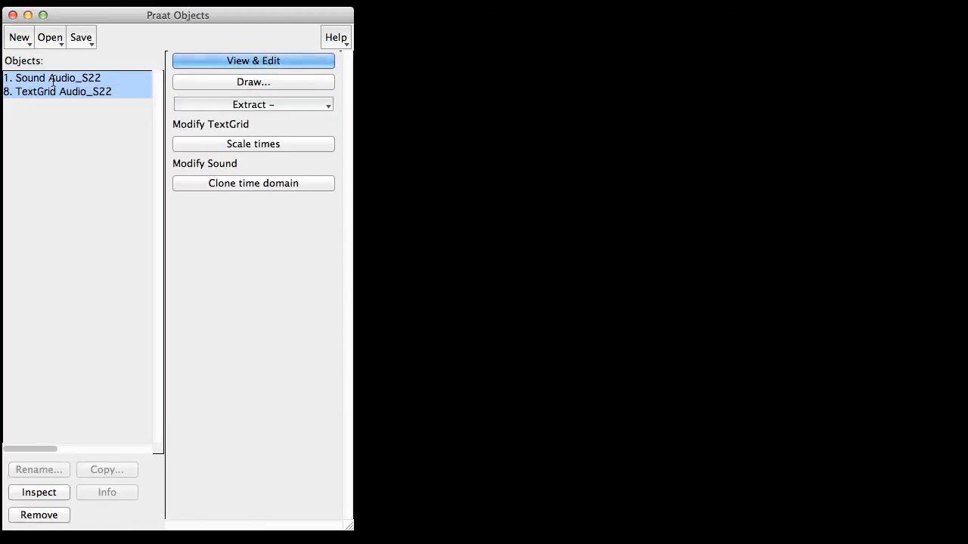
# Step: Open the Audio_S22 sound and TextGrid together and label the stretch from about 0.461 to 0.918 s "considering" on the words tier
pyautogui.click(222, 64)
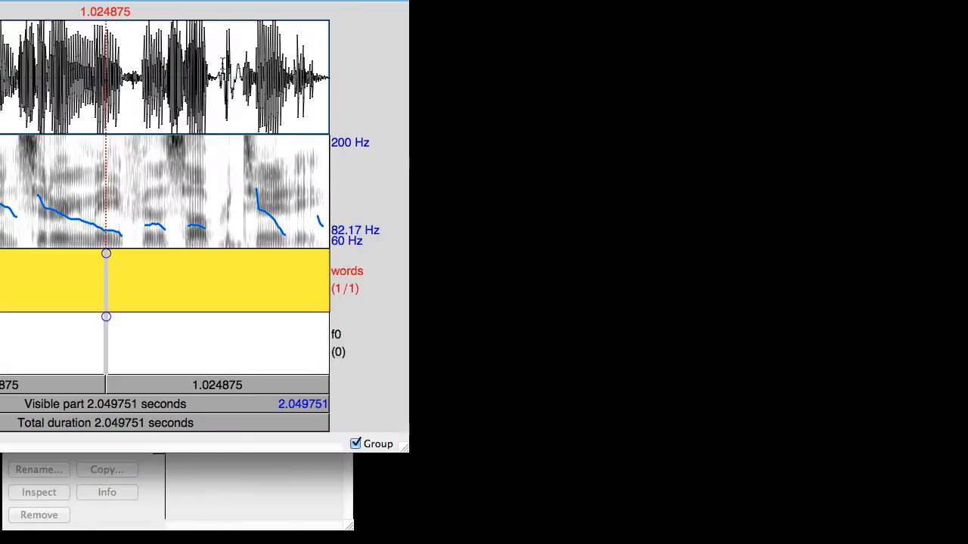
pyautogui.moveTo(295, 0); pyautogui.dragTo(608, 12)
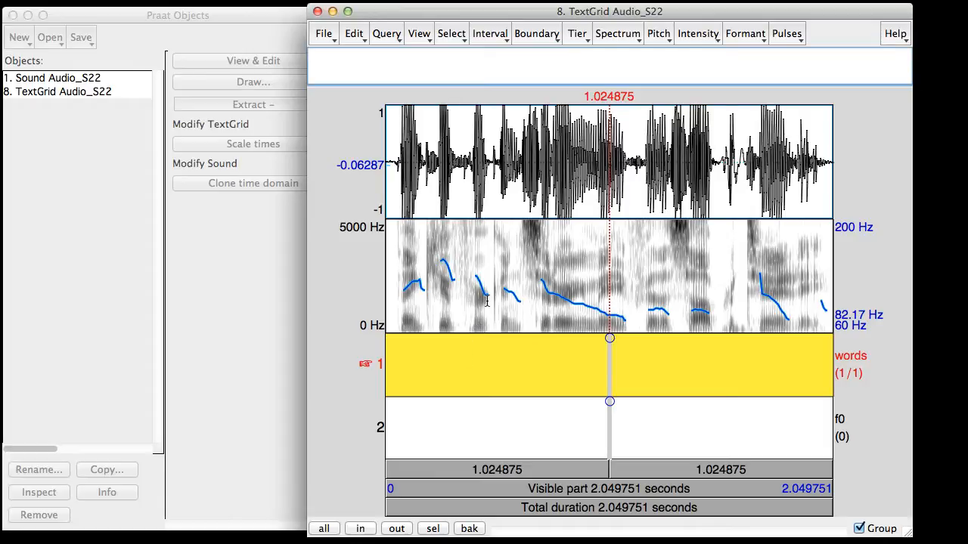
pyautogui.moveTo(486, 301); pyautogui.dragTo(587, 304)
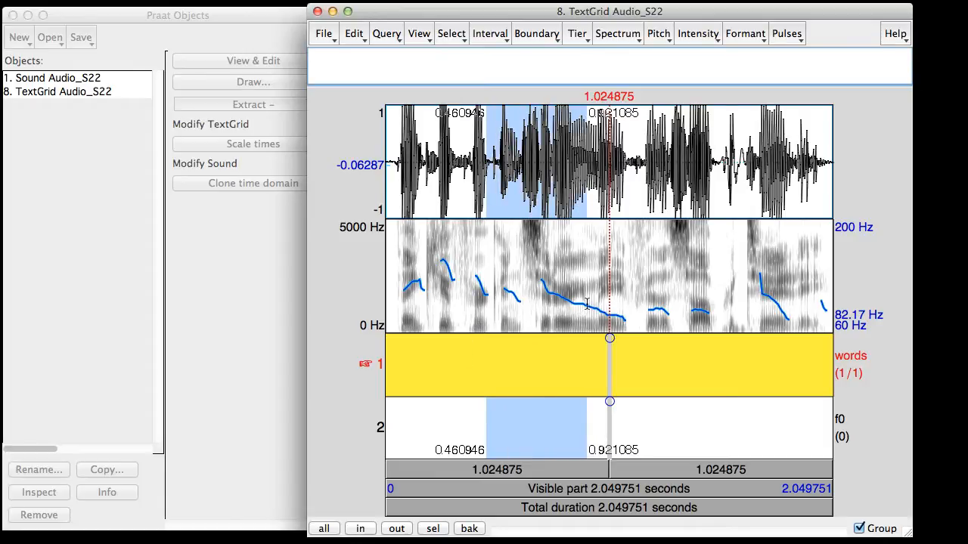
pyautogui.press('super+1')
pyautogui.click(535, 365)
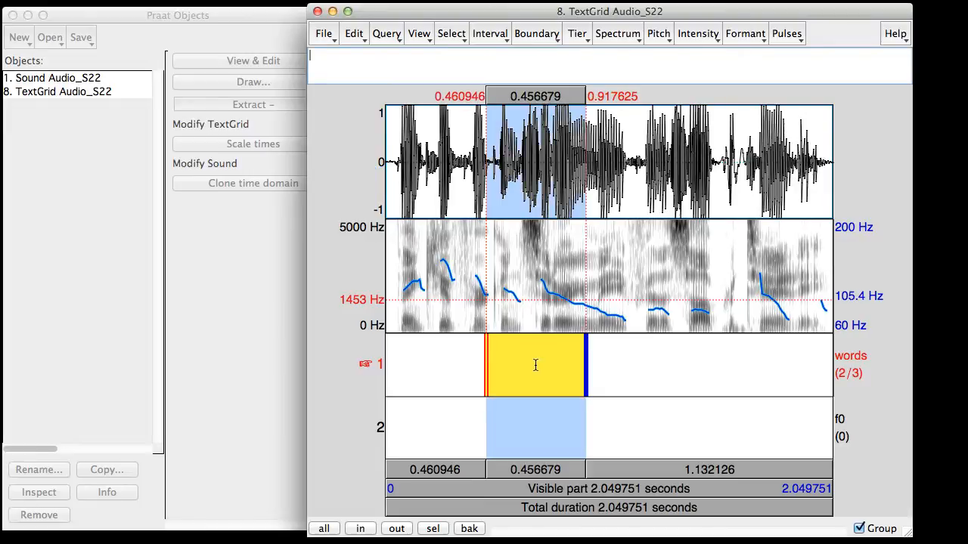
pyautogui.write('considering')
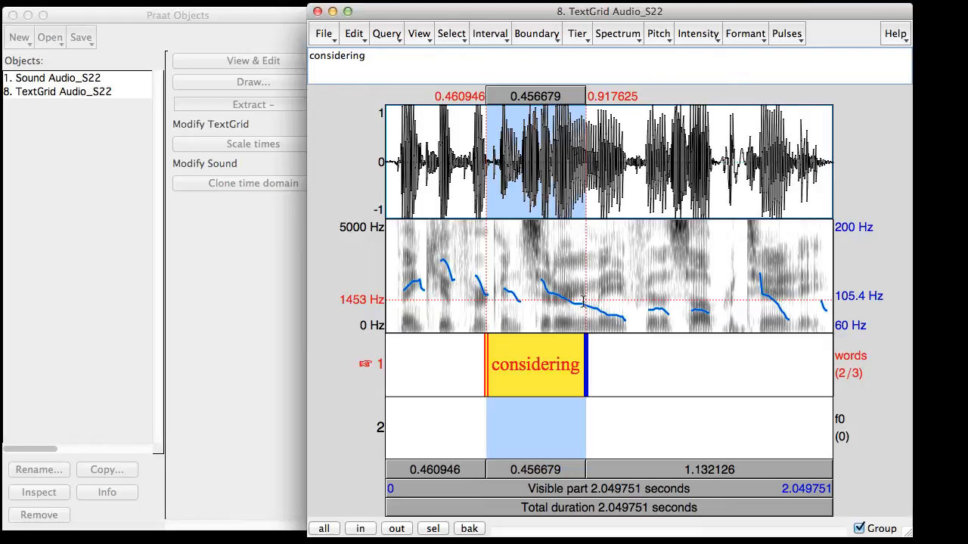
# Step: Query the mean pitch of the "considering" interval and close the result
pyautogui.click(663, 35)
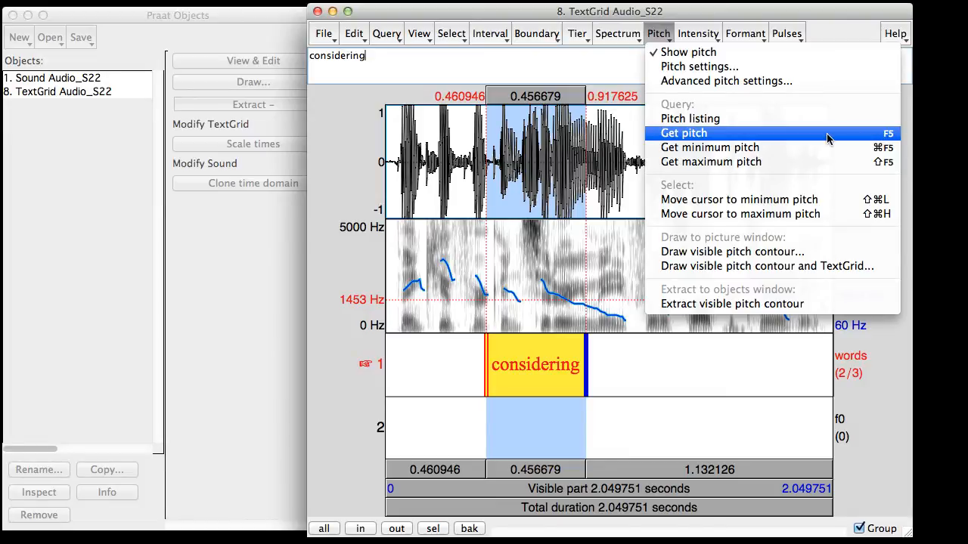
pyautogui.click(769, 134)
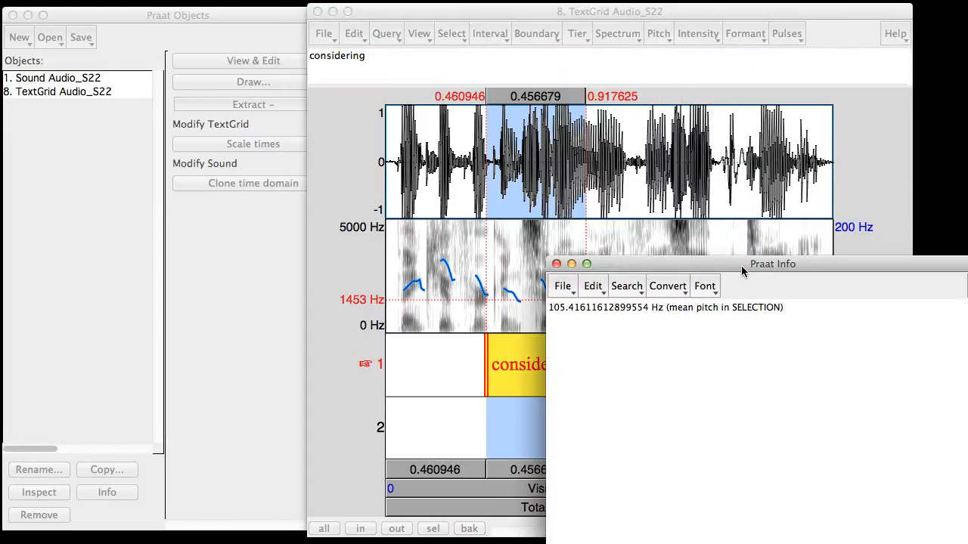
pyautogui.moveTo(740, 265); pyautogui.dragTo(705, 31)
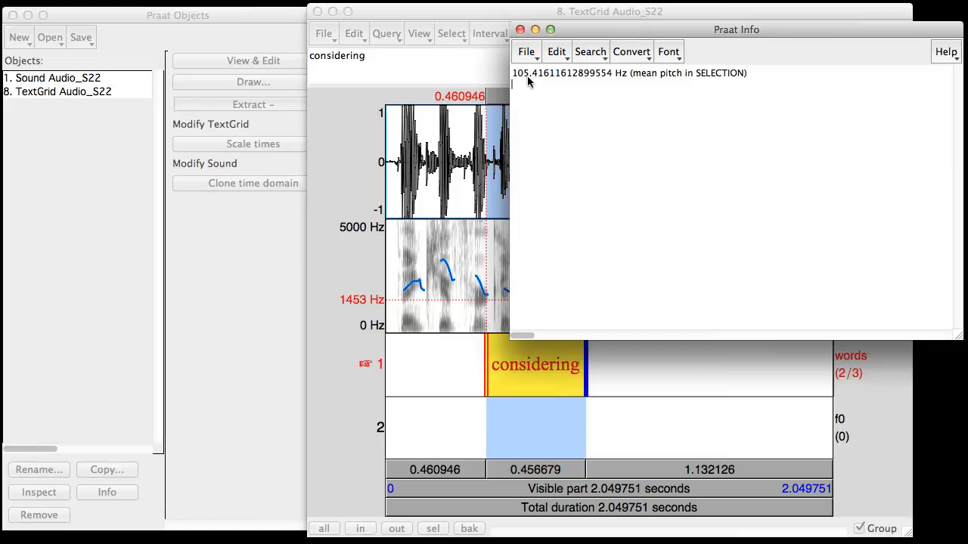
pyautogui.click(520, 29)
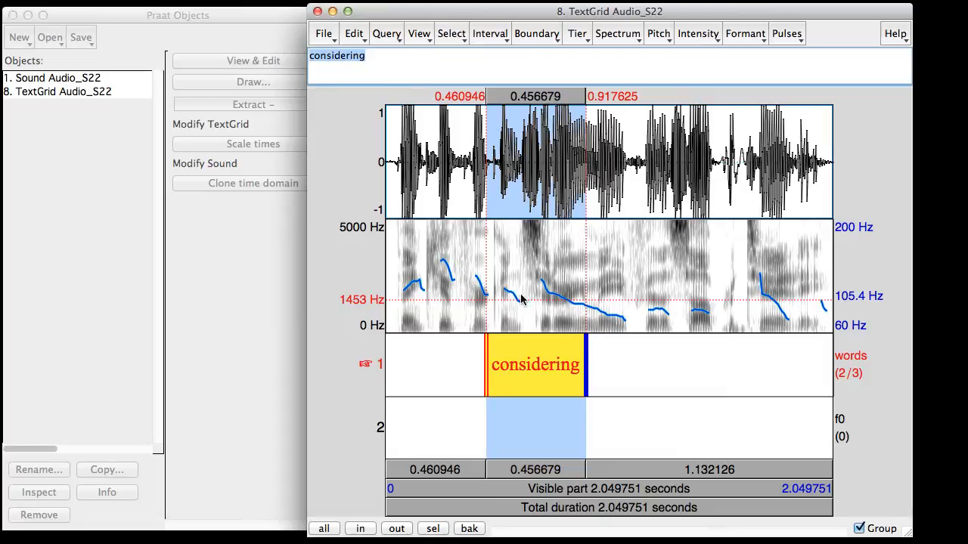
# Step: Check the pitch at a point within "considering", then query the whole interval's maximum pitch
pyautogui.click(557, 301)
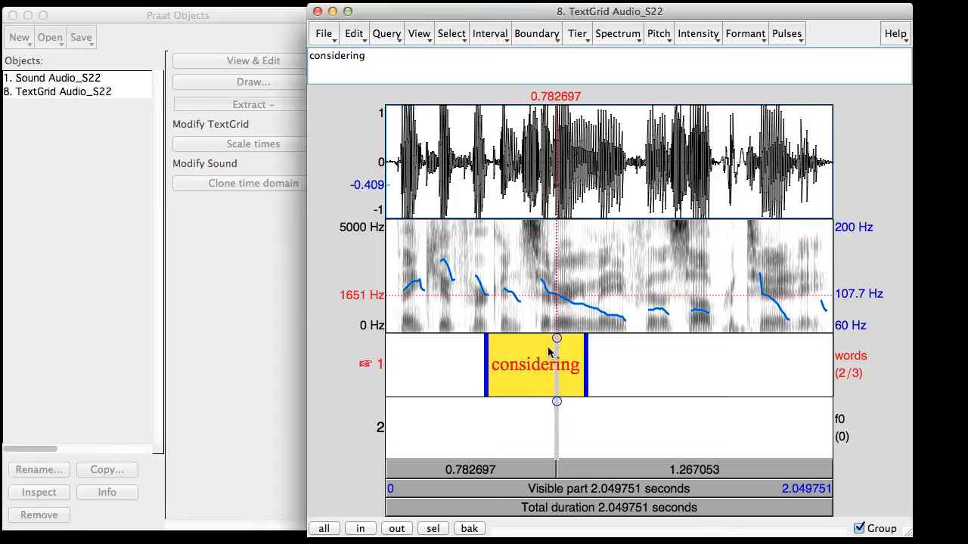
pyautogui.click(534, 378)
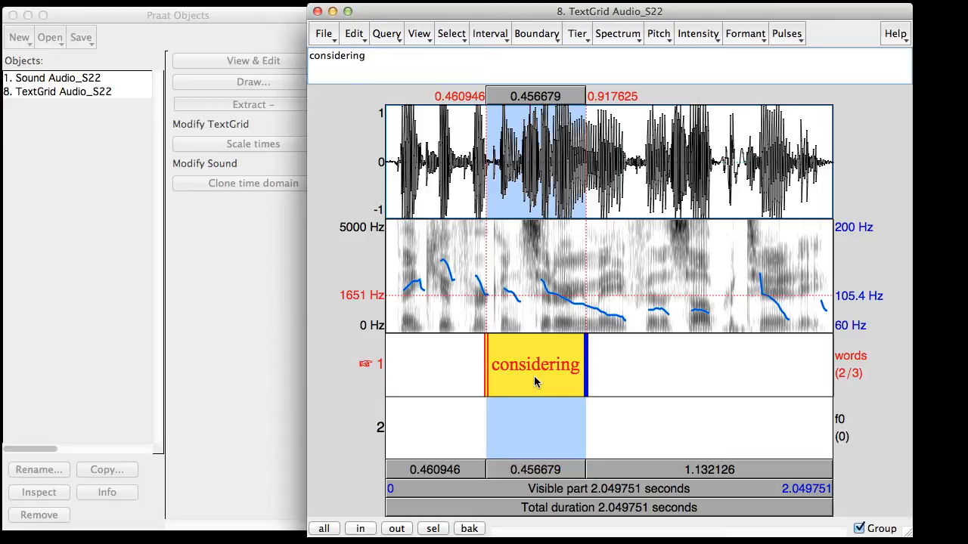
pyautogui.click(658, 35)
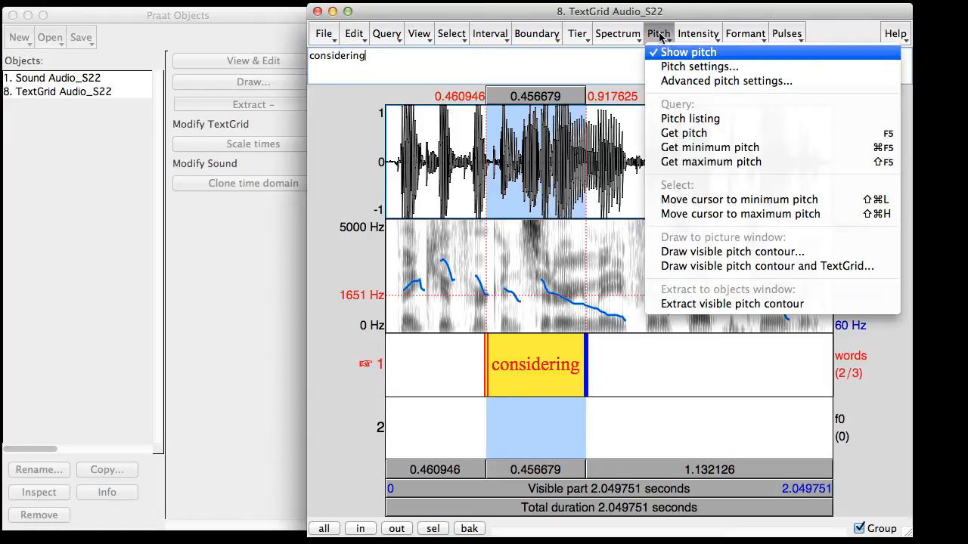
pyautogui.click(700, 162)
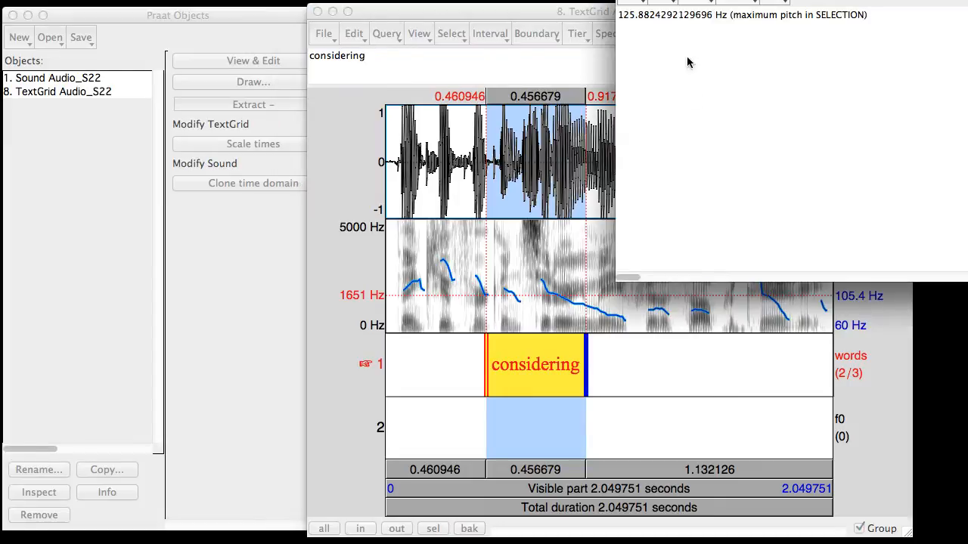
pyautogui.moveTo(713, 0); pyautogui.dragTo(633, 131)
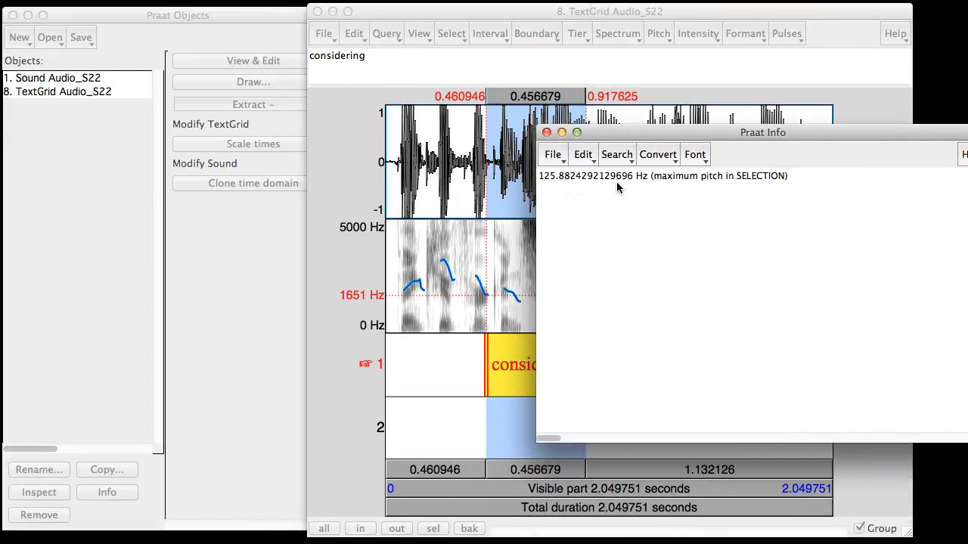
pyautogui.click(546, 132)
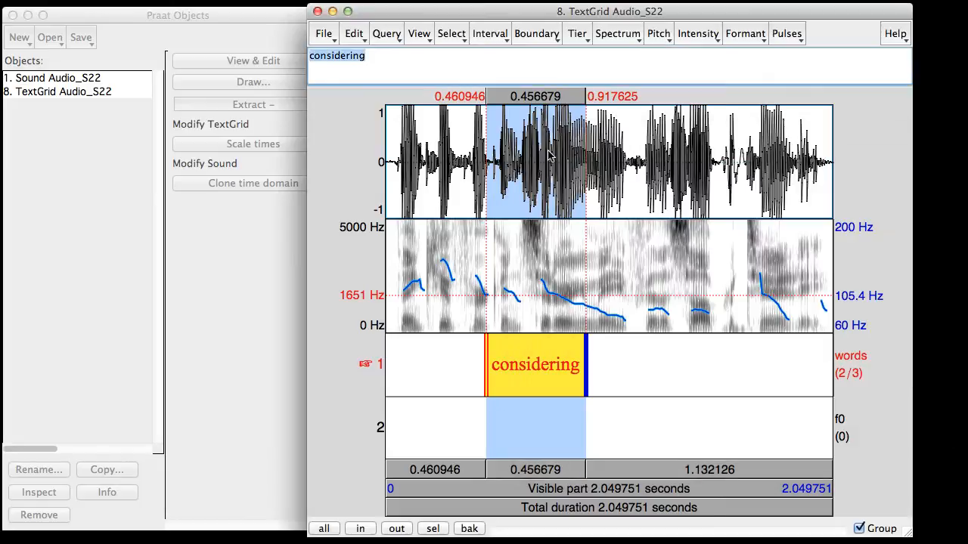
# Step: Check the pitch at the onset of the long falling contour in "considering", then reselect the interval and review the pitch queries
pyautogui.click(542, 282)
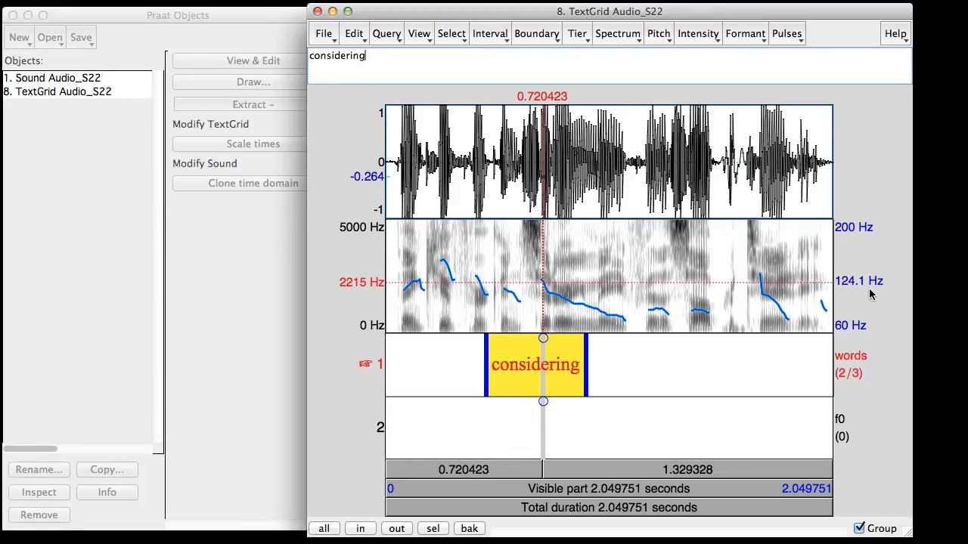
pyautogui.click(554, 357)
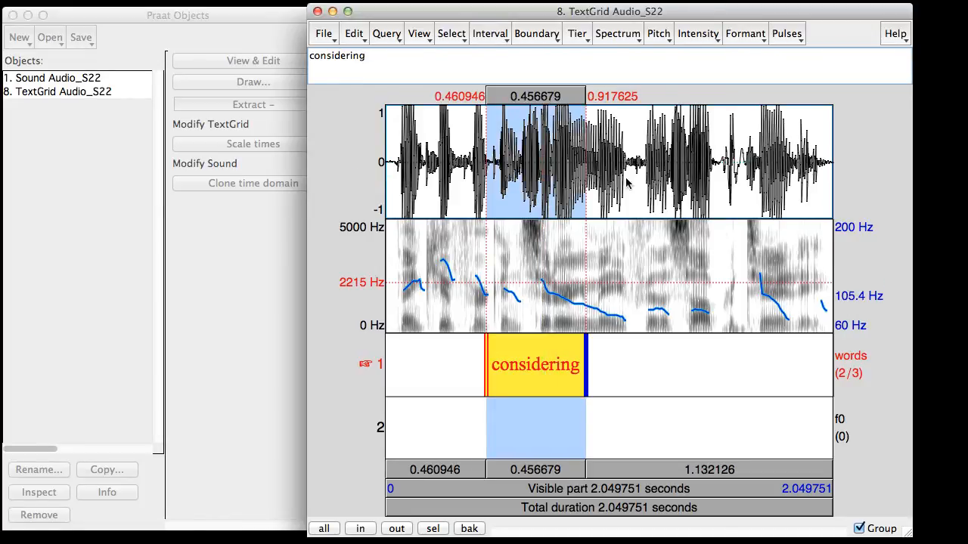
pyautogui.click(658, 33)
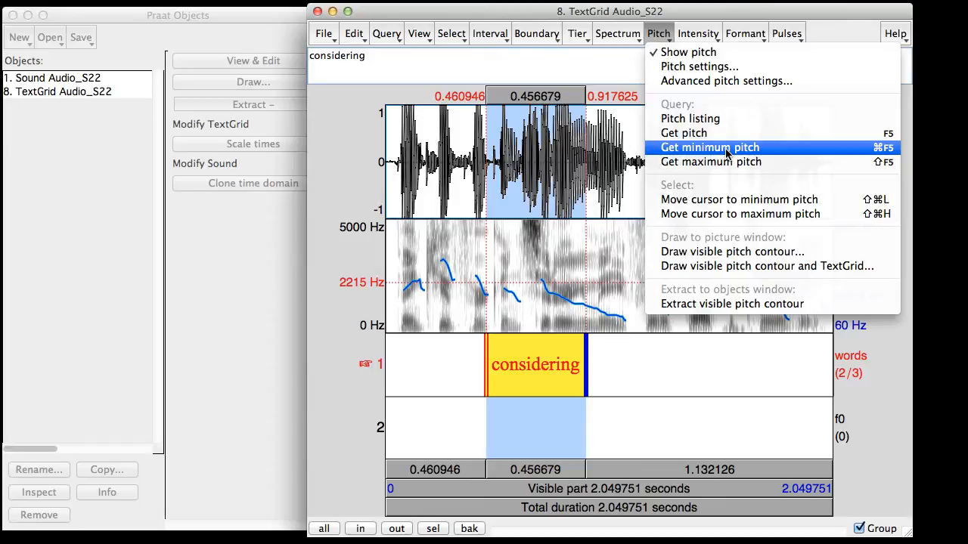
pyautogui.click(461, 370)
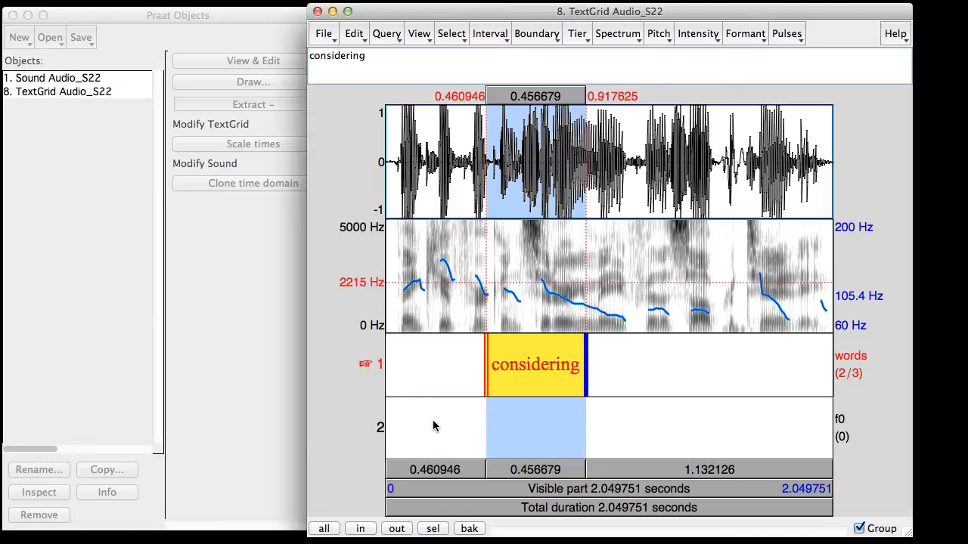
# Step: Make the f0 tier active and probe the second pitch contour around its peak with the cursor
pyautogui.hotkey('alt', 'Down')
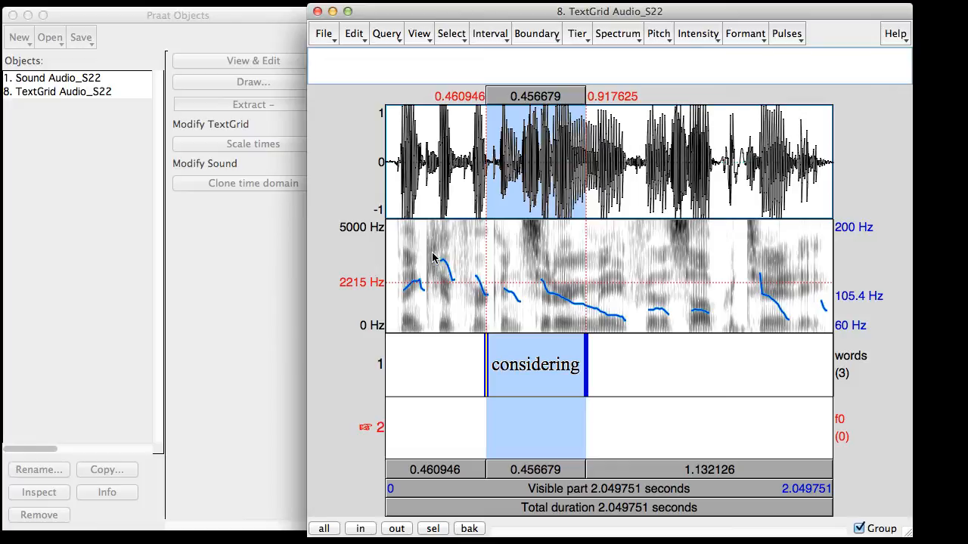
pyautogui.click(442, 270)
pyautogui.click(448, 269)
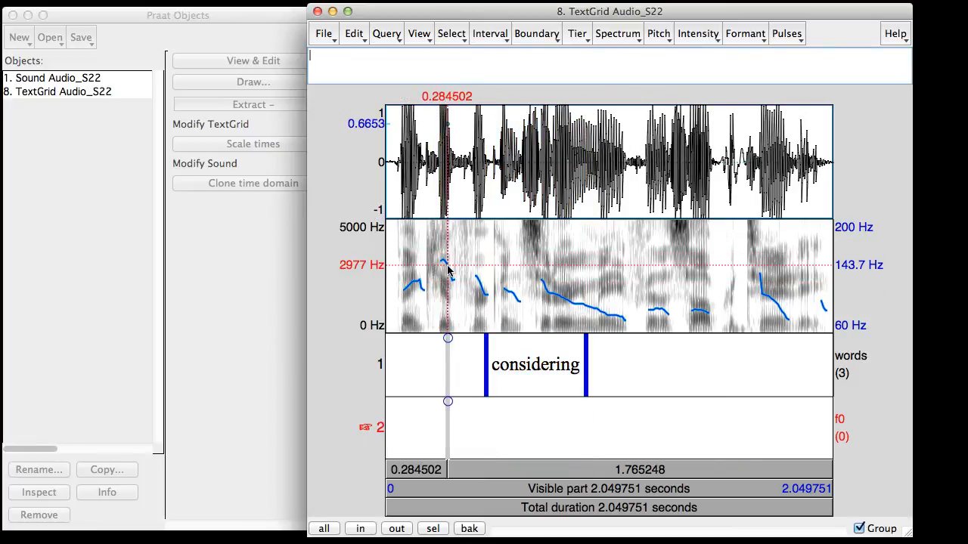
pyautogui.click(451, 269)
pyautogui.click(455, 269)
pyautogui.click(448, 266)
pyautogui.click(446, 262)
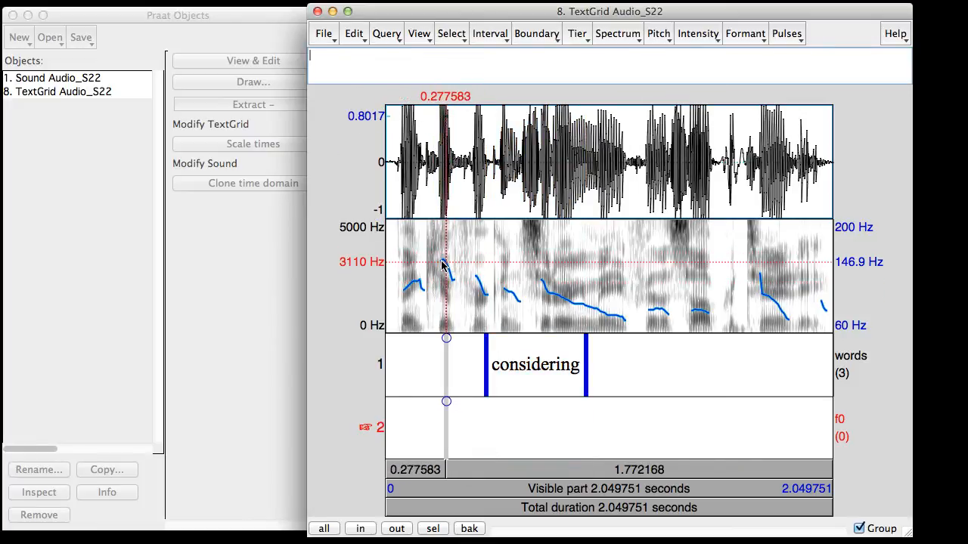
pyautogui.click(442, 261)
pyautogui.click(444, 261)
pyautogui.click(446, 263)
pyautogui.click(443, 261)
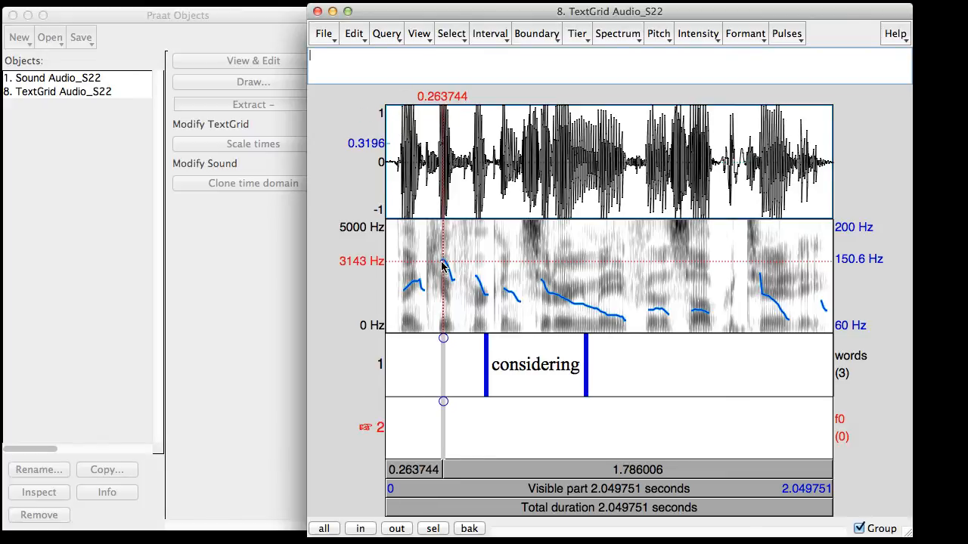
pyautogui.click(442, 261)
# Step: Select the stretch from about 0.229 to 0.329 s around the second contour and move the cursor to its maximum pitch
pyautogui.moveTo(441, 261); pyautogui.dragTo(458, 269)
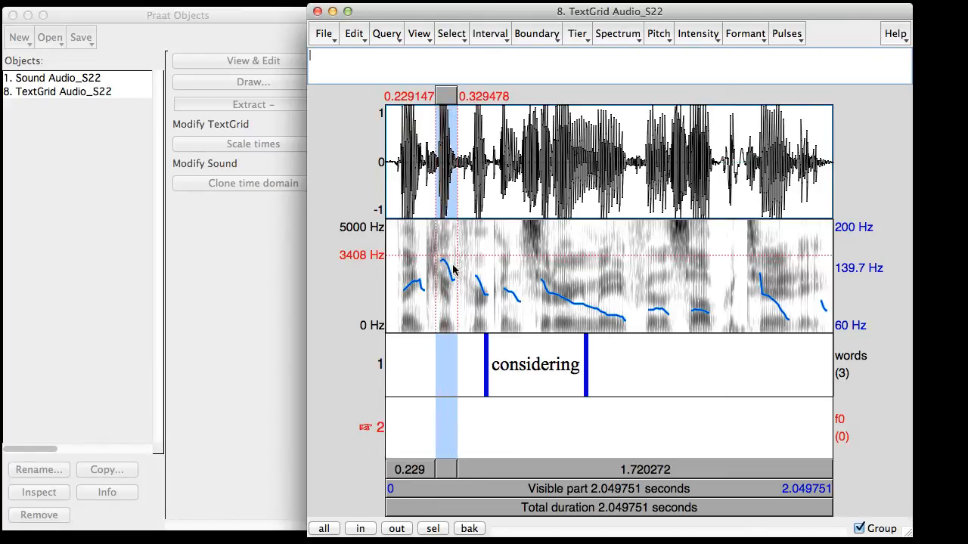
pyautogui.click(661, 34)
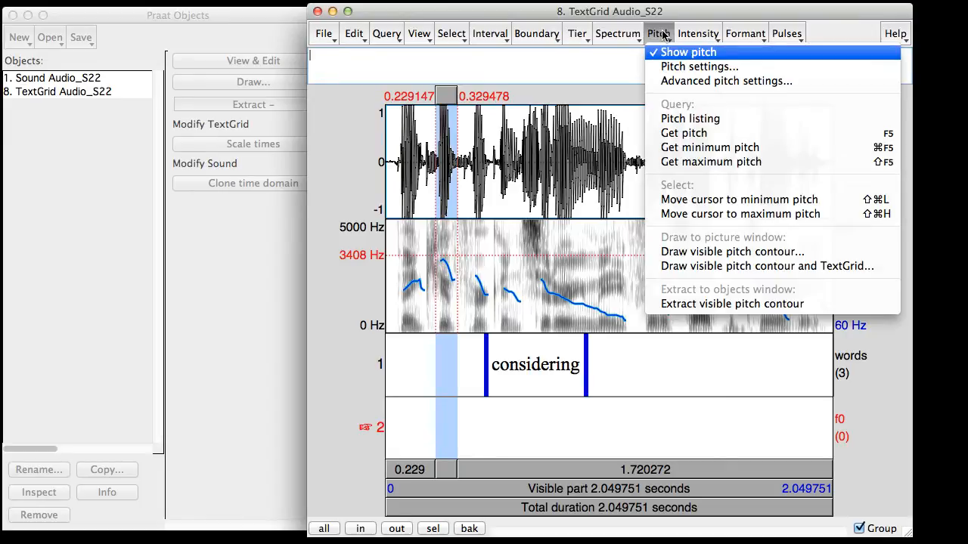
pyautogui.click(708, 214)
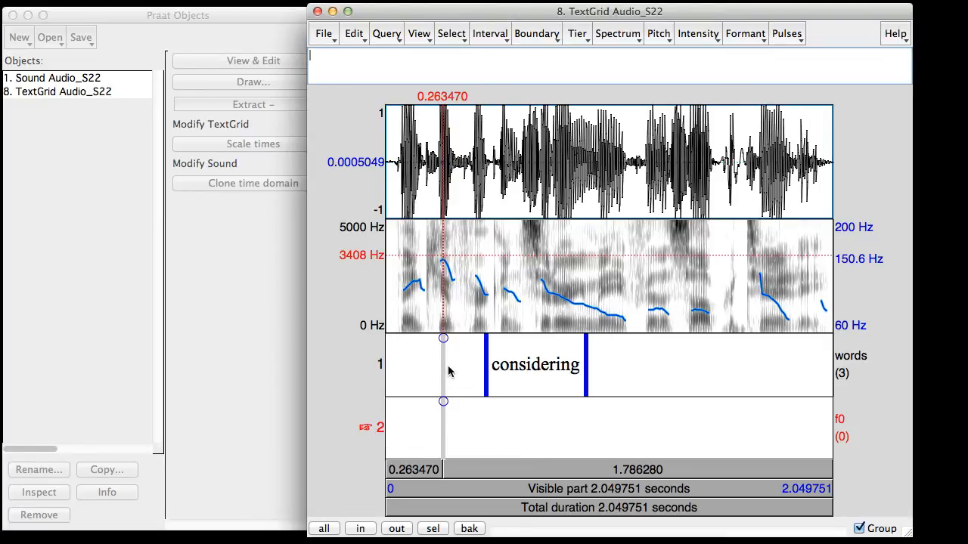
# Step: Add a point at the cursor on the f0 tier and label it "f0 peak"
pyautogui.press('Return')
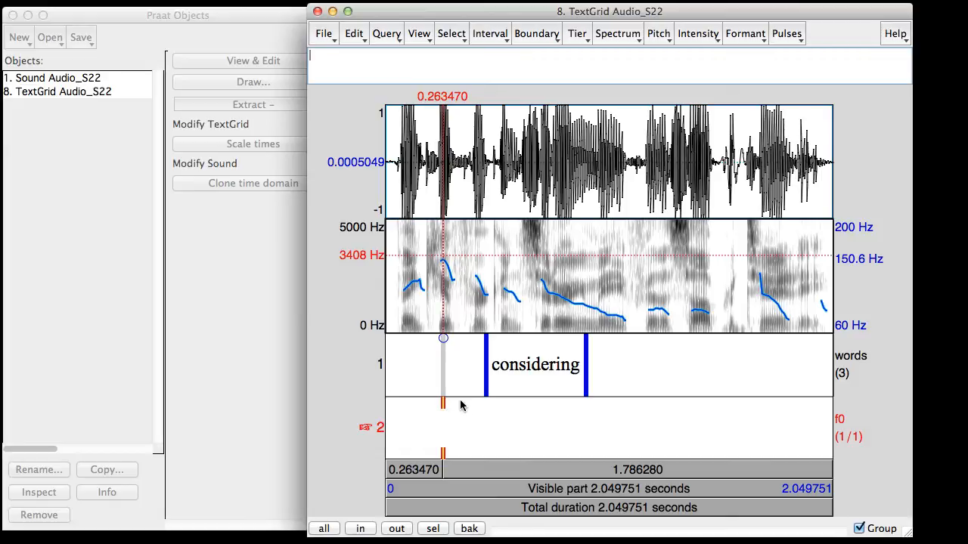
pyautogui.write('f')
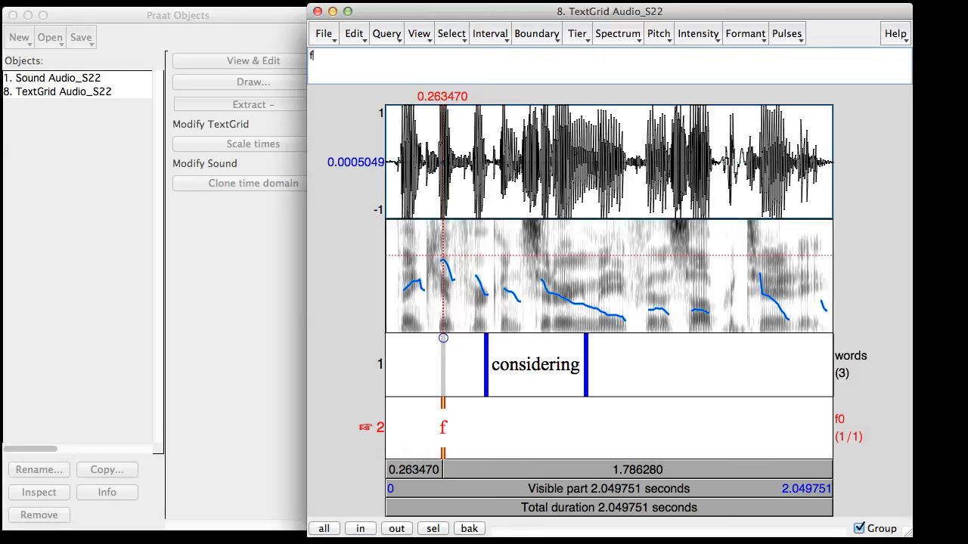
pyautogui.write('0 peak')
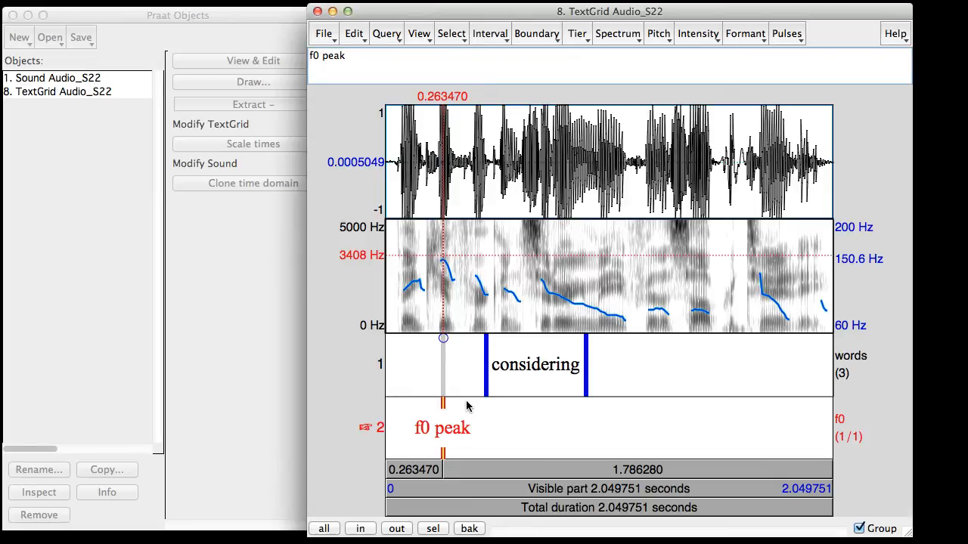
# Step: Place the cursor at about 1.239 s, query the pitch there and close the result
pyautogui.click(608, 312)
pyautogui.click(657, 289)
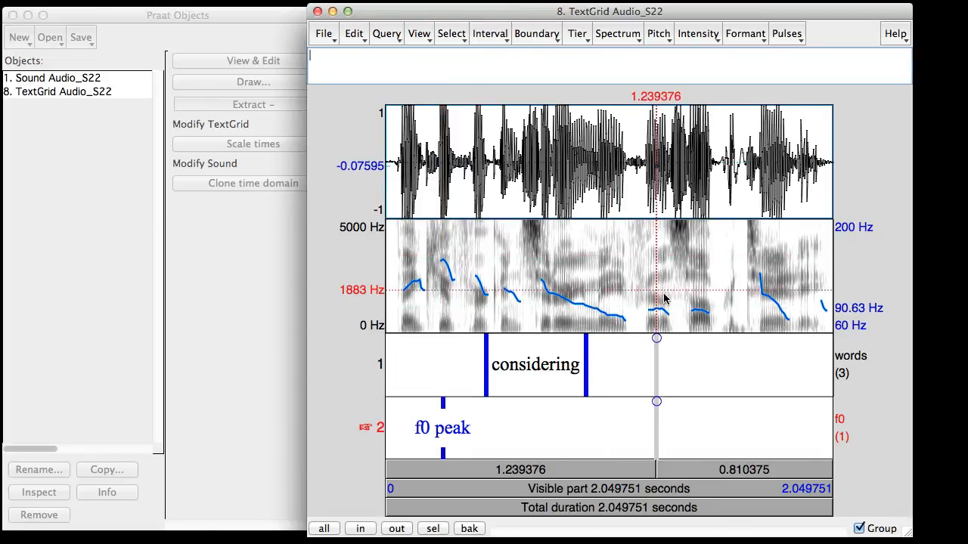
pyautogui.click(665, 32)
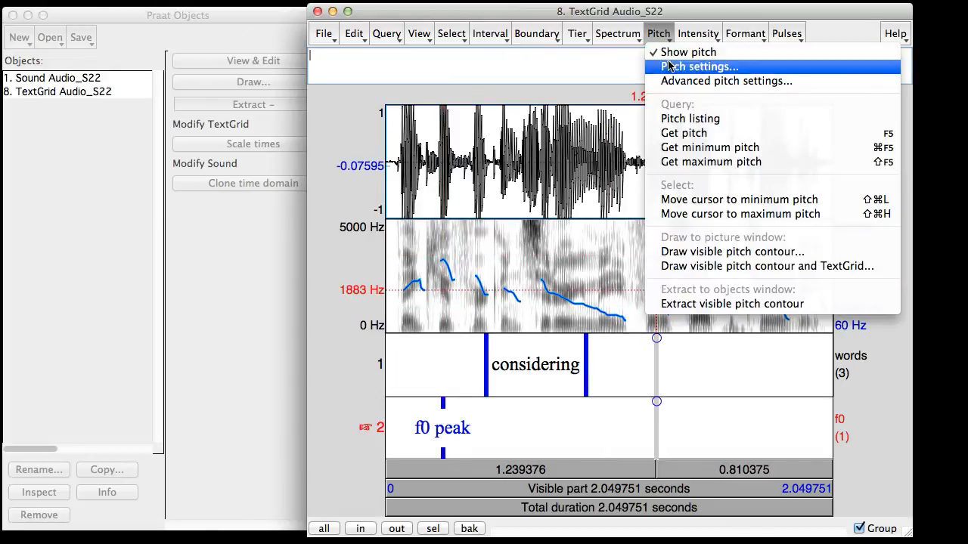
pyautogui.click(688, 134)
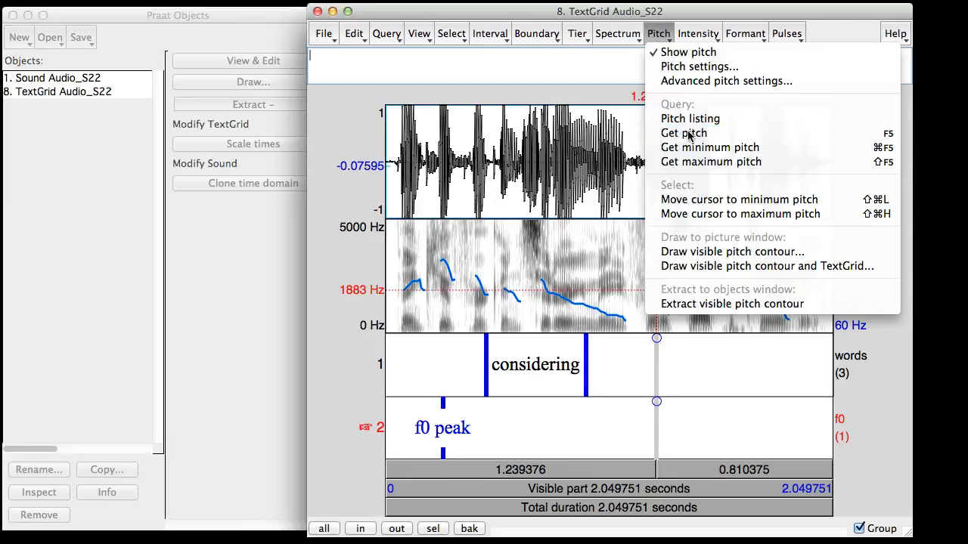
pyautogui.moveTo(499, 212); pyautogui.dragTo(816, 365)
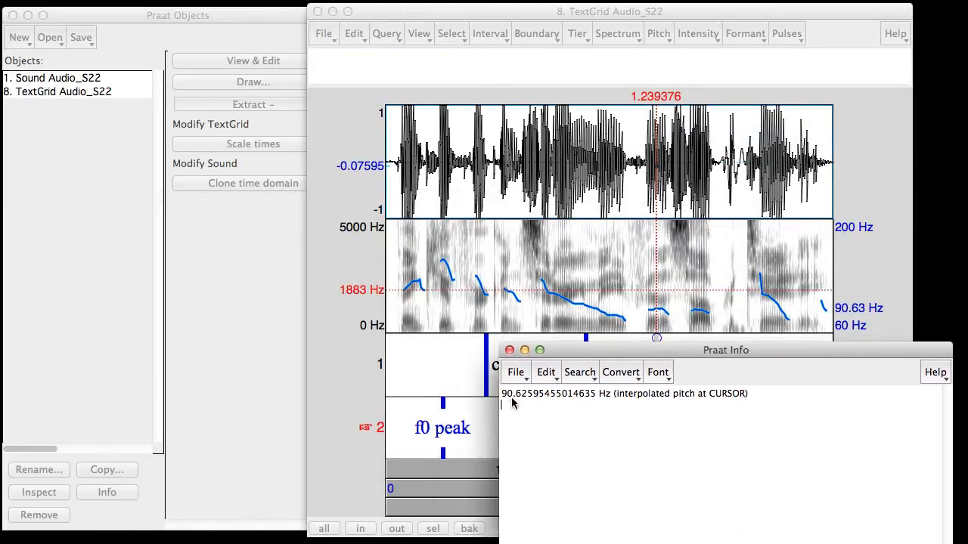
pyautogui.click(510, 350)
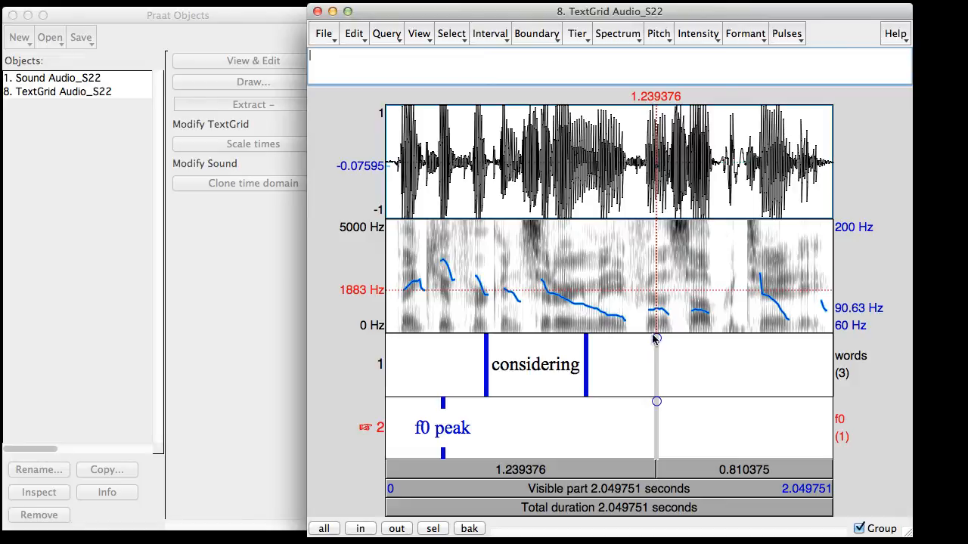
# Step: Select the "considering" interval on the words tier and review the available pitch queries
pyautogui.click(530, 367)
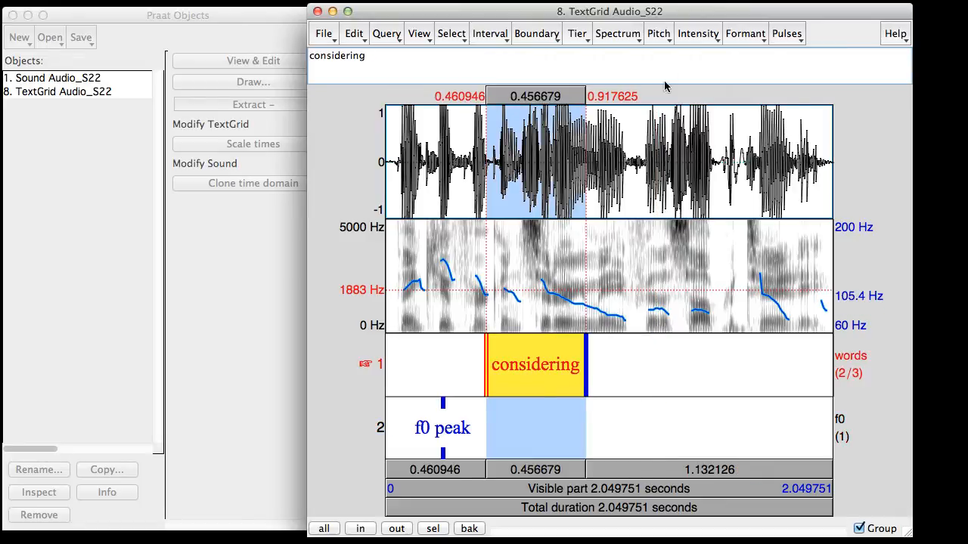
pyautogui.click(659, 34)
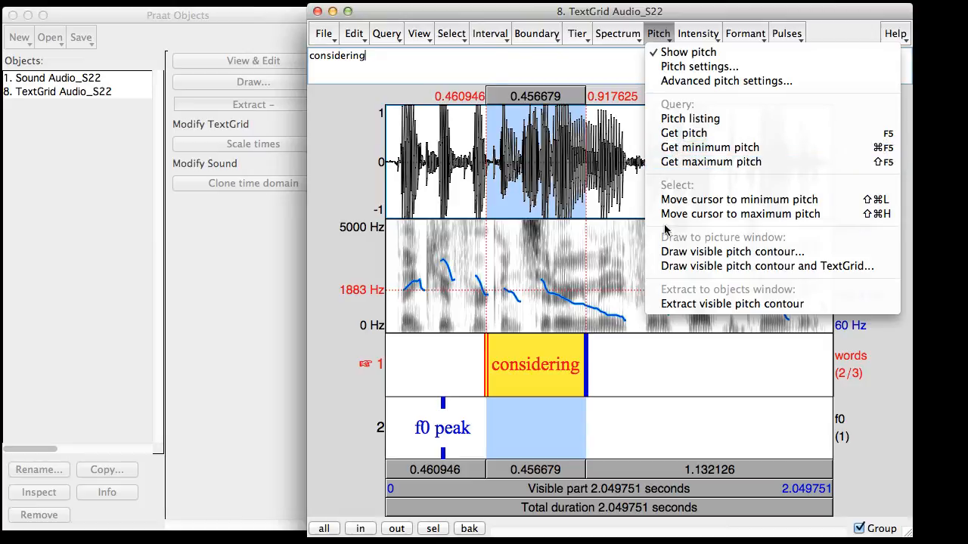
pyautogui.click(513, 375)
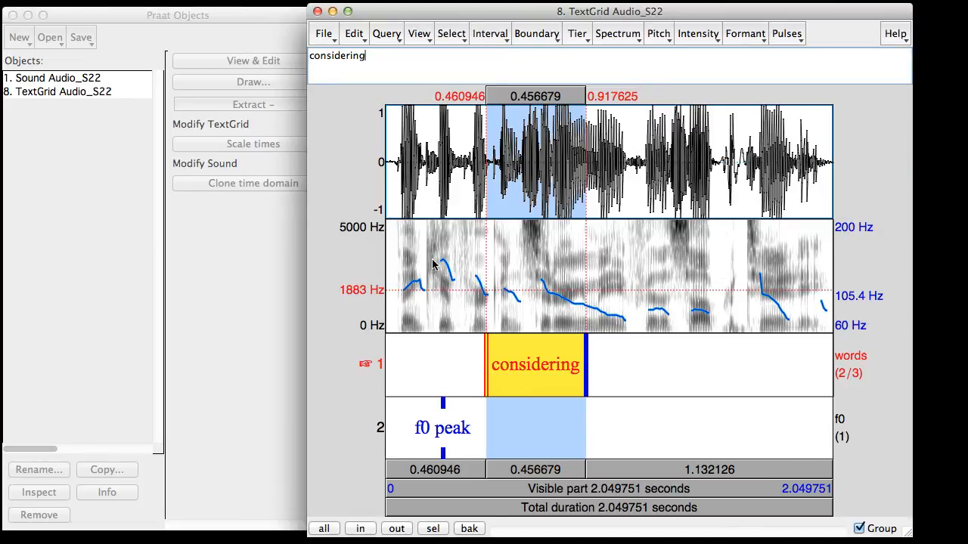
# Step: Select about 0.215 to 0.323 s around the second contour, review the cursor-to-pitch commands, and select the existing f0 peak point
pyautogui.moveTo(433, 263); pyautogui.dragTo(456, 276)
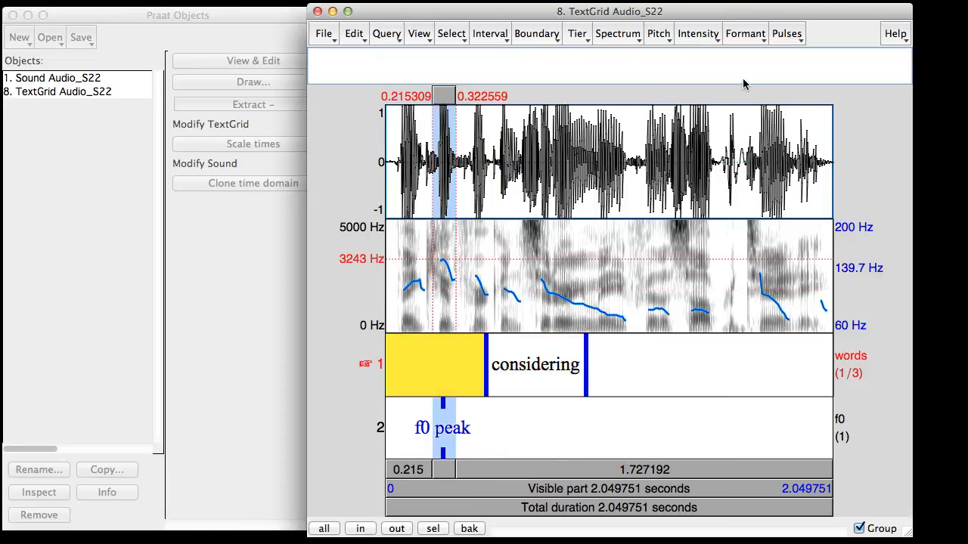
pyautogui.click(662, 35)
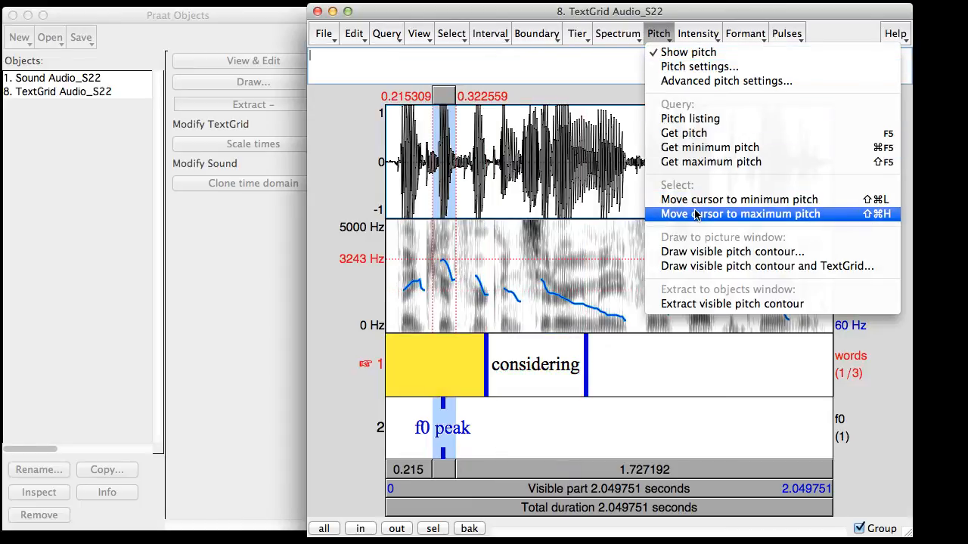
pyautogui.click(444, 412)
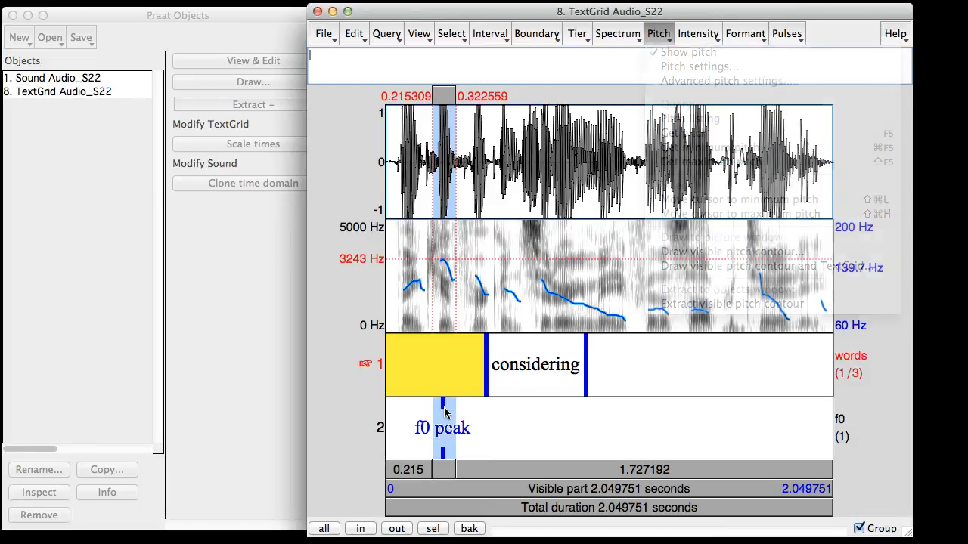
pyautogui.click(443, 410)
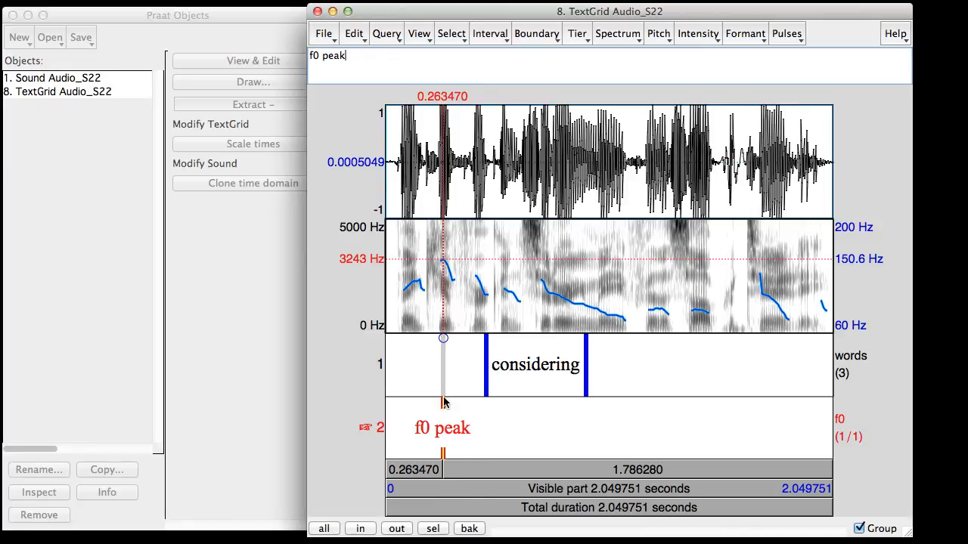
# Step: Select the stretch from about 1.191 to 1.312 s around the short late contour and move the cursor to its maximum pitch
pyautogui.click(659, 312)
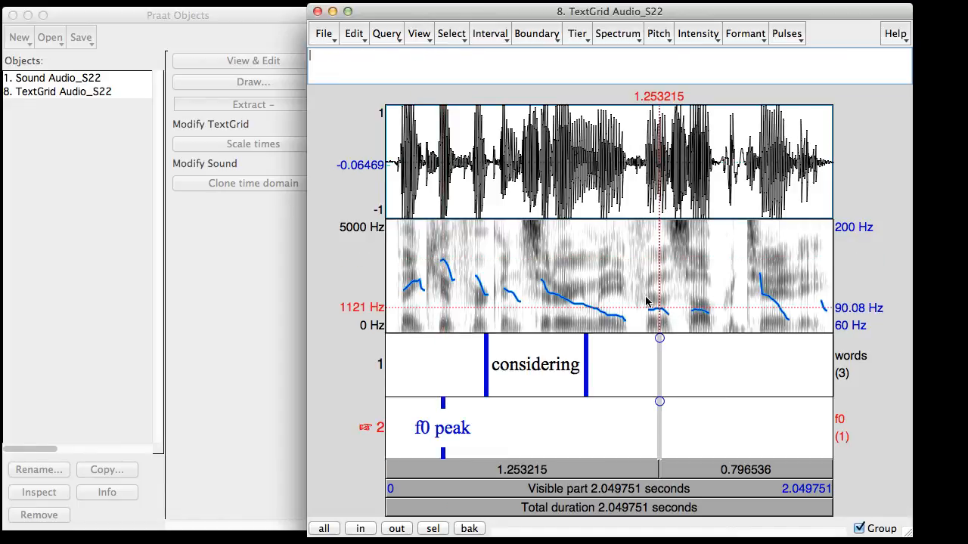
pyautogui.moveTo(646, 308); pyautogui.dragTo(673, 315)
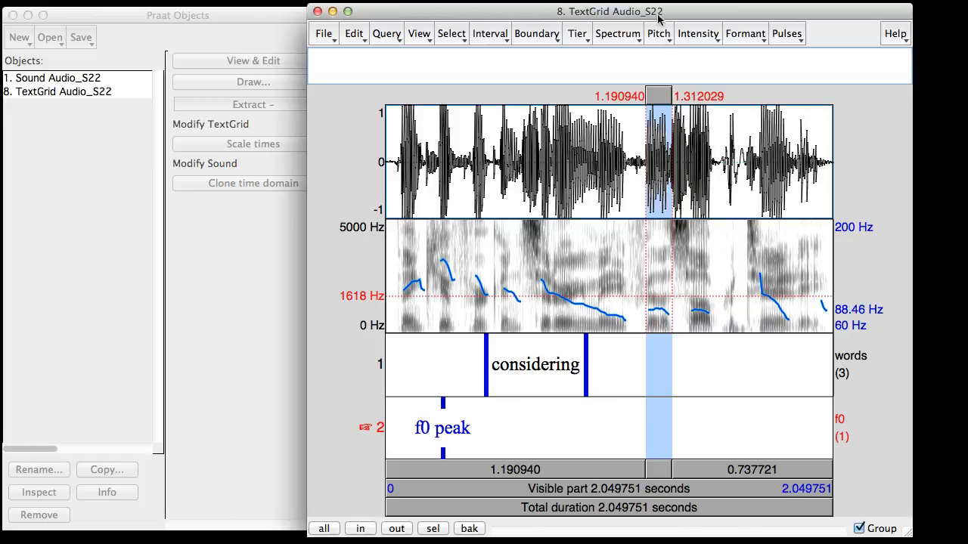
pyautogui.click(658, 33)
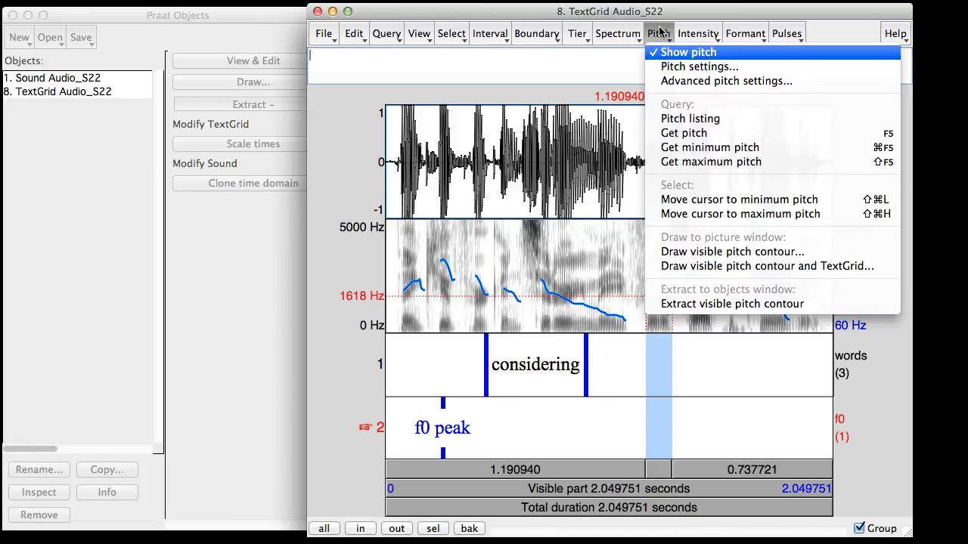
pyautogui.click(697, 215)
# Step: Add a second point at the cursor on the f0 tier and label it "f0 peak"
pyautogui.press('Return')
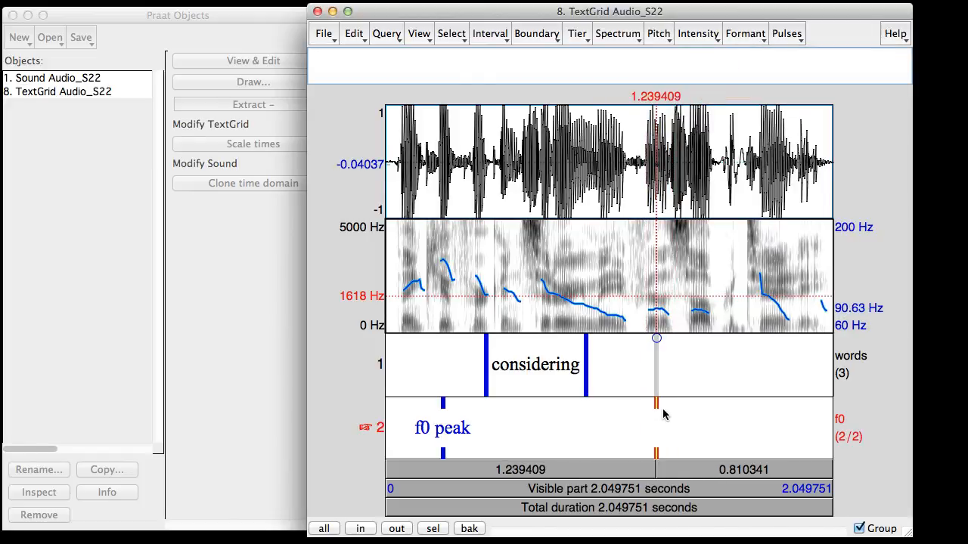
pyautogui.write('f0- pea')
pyautogui.press('BackSpace')
pyautogui.press('BackSpace')
pyautogui.press('BackSpace')
pyautogui.press('BackSpace')
pyautogui.press('BackSpace')
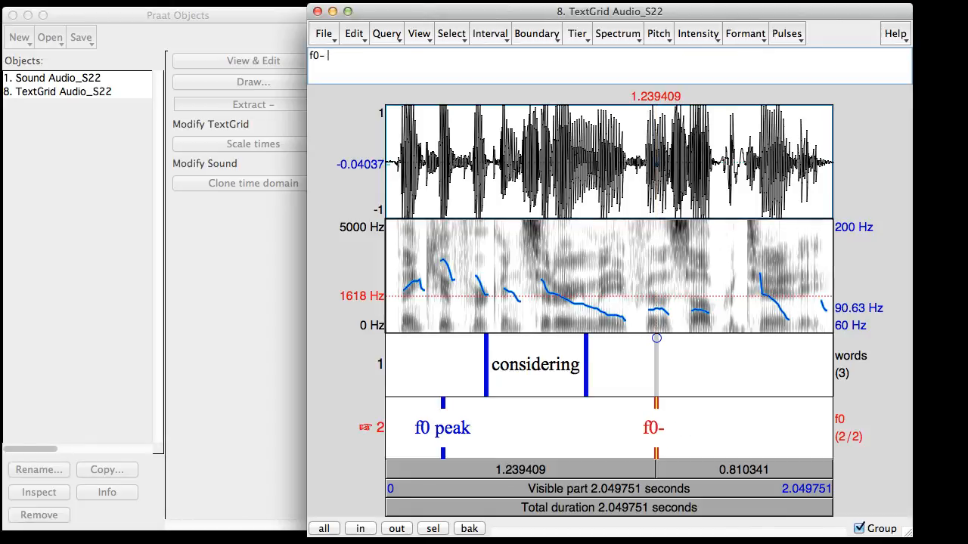
pyautogui.write('peak')
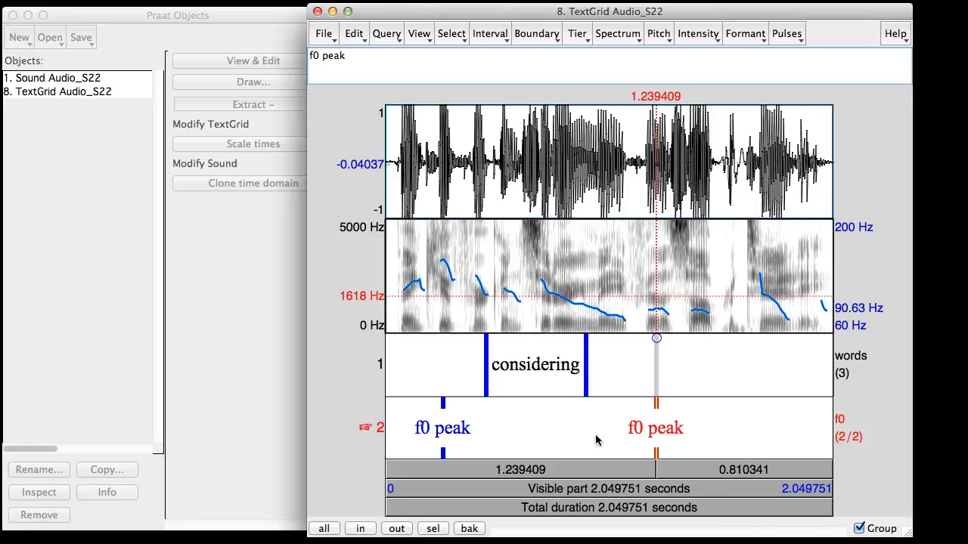
# Step: Select the first and second f0 peak points in turn and try to add another f0-tier point at the second one
pyautogui.click(443, 405)
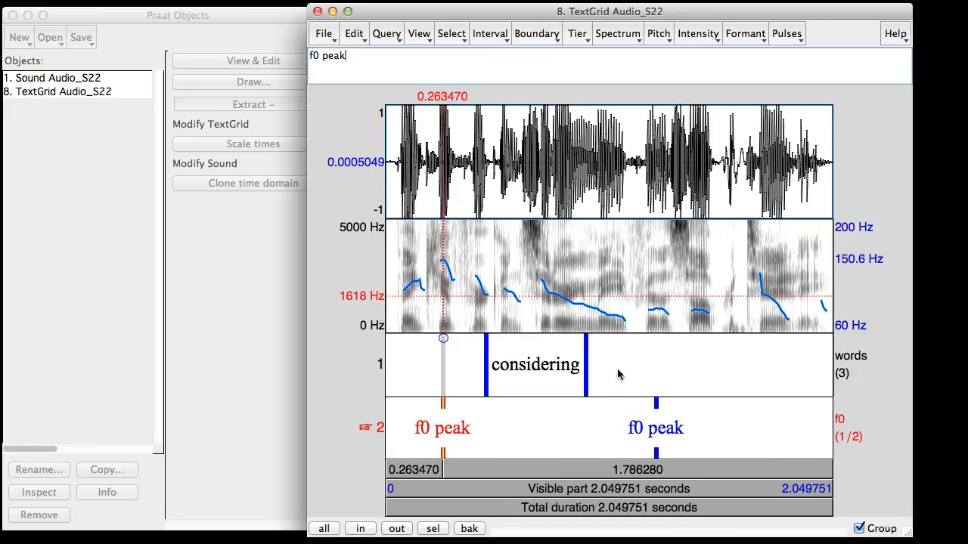
pyautogui.click(657, 407)
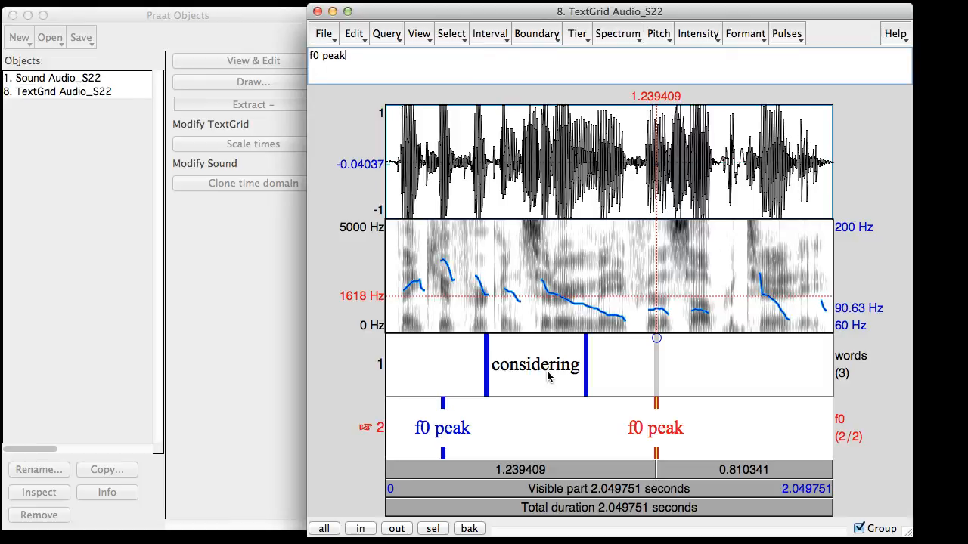
pyautogui.press('super+2')
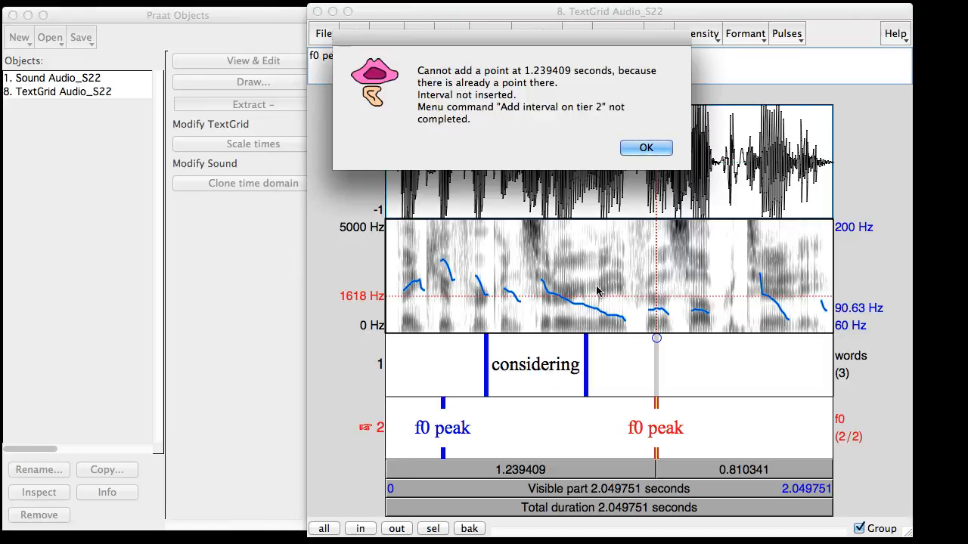